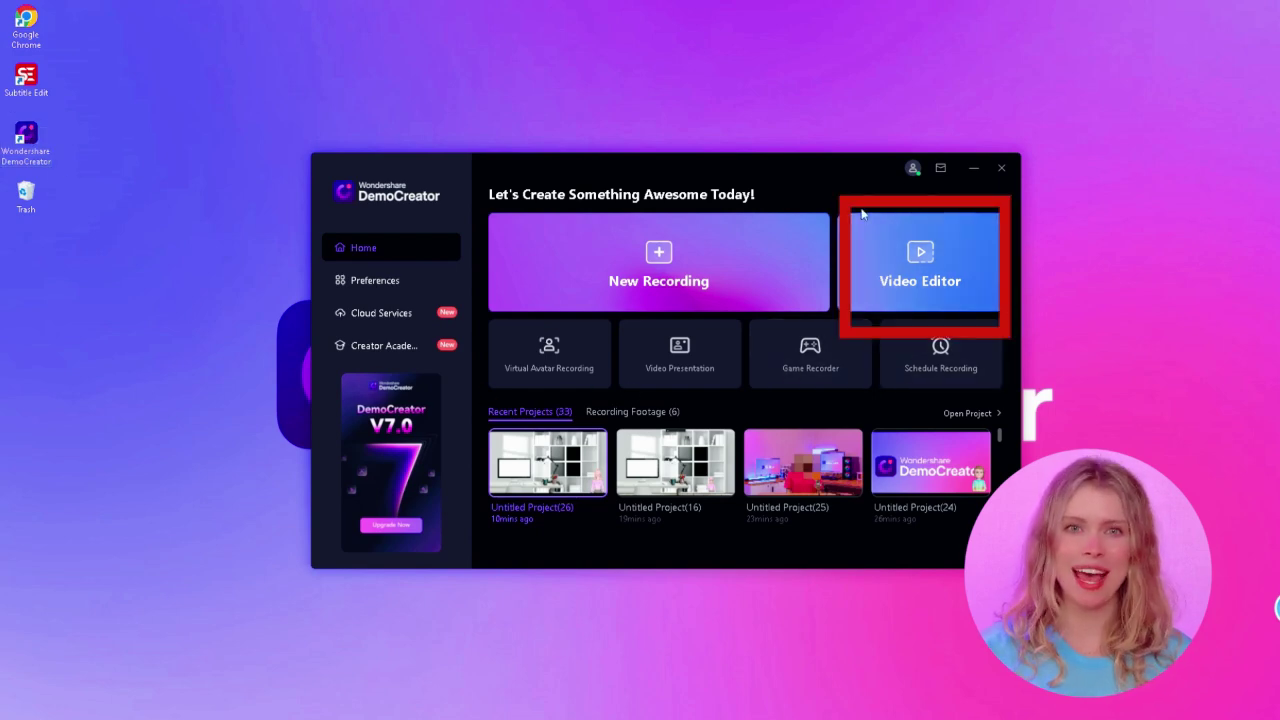
- In the Video Editor, import C0105.MP4 into the library and place it at the timeline's start
click(905, 276)
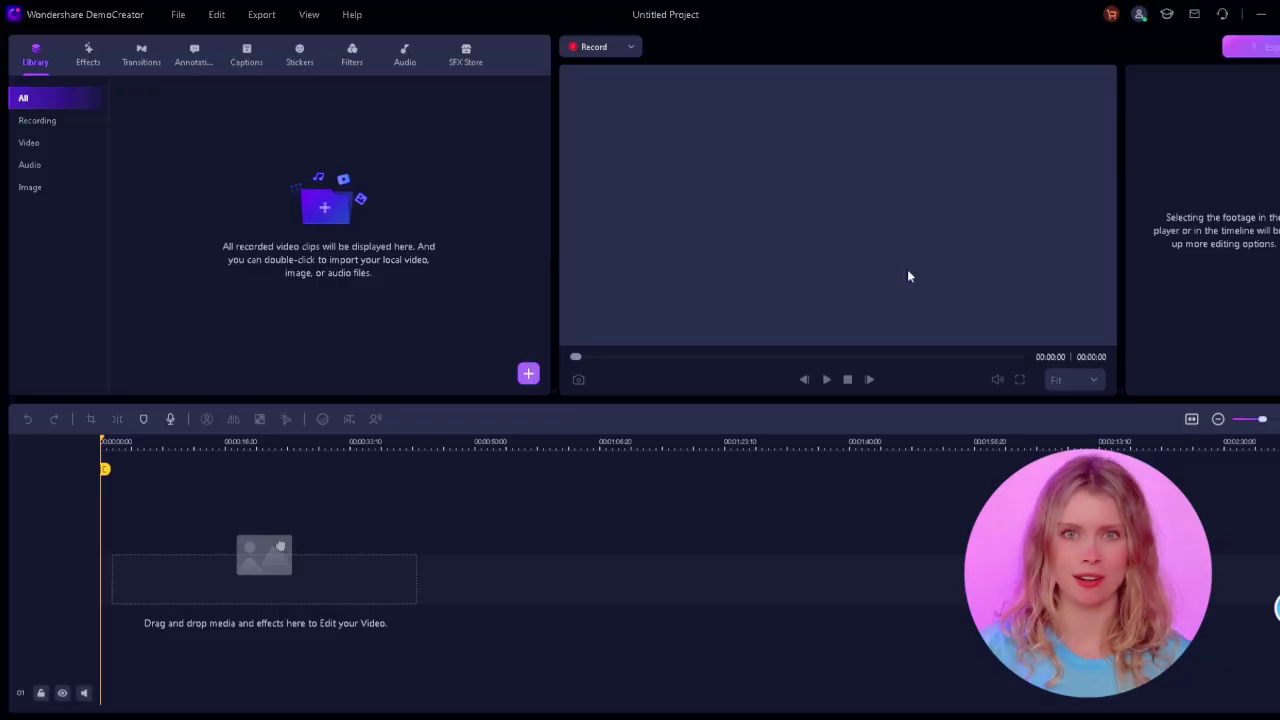
click(528, 373)
click(560, 401)
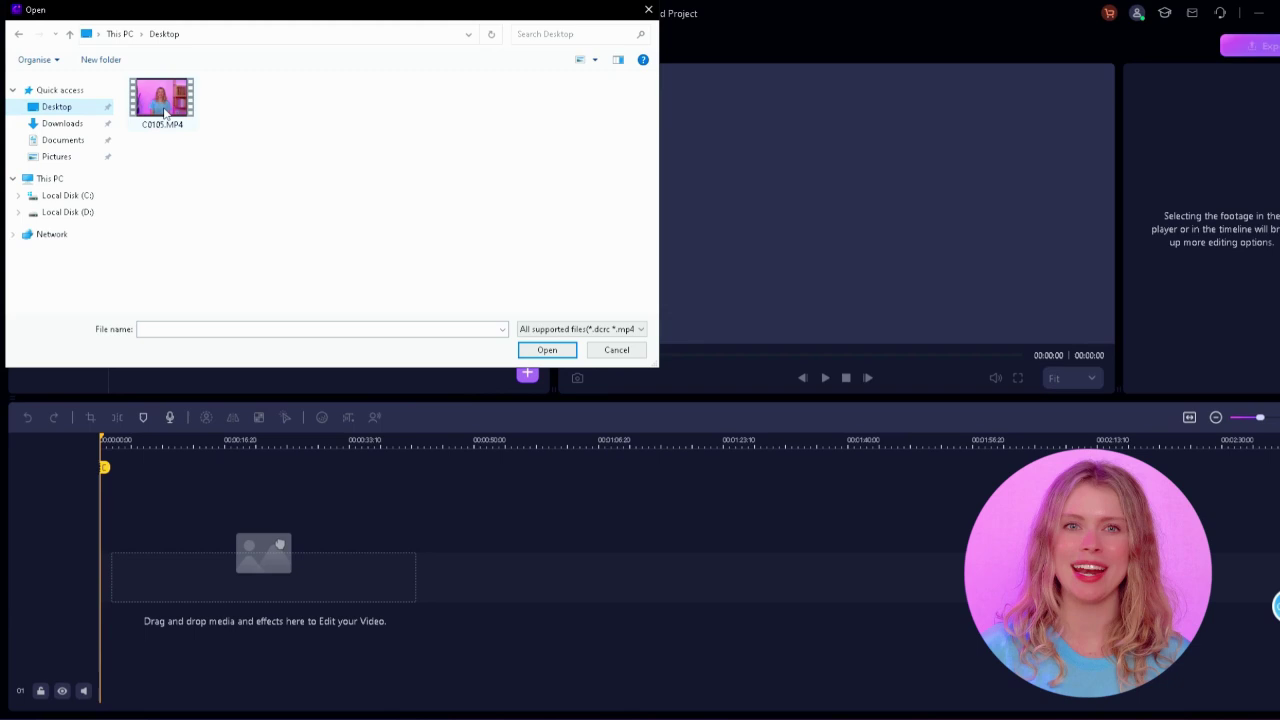
click(555, 350)
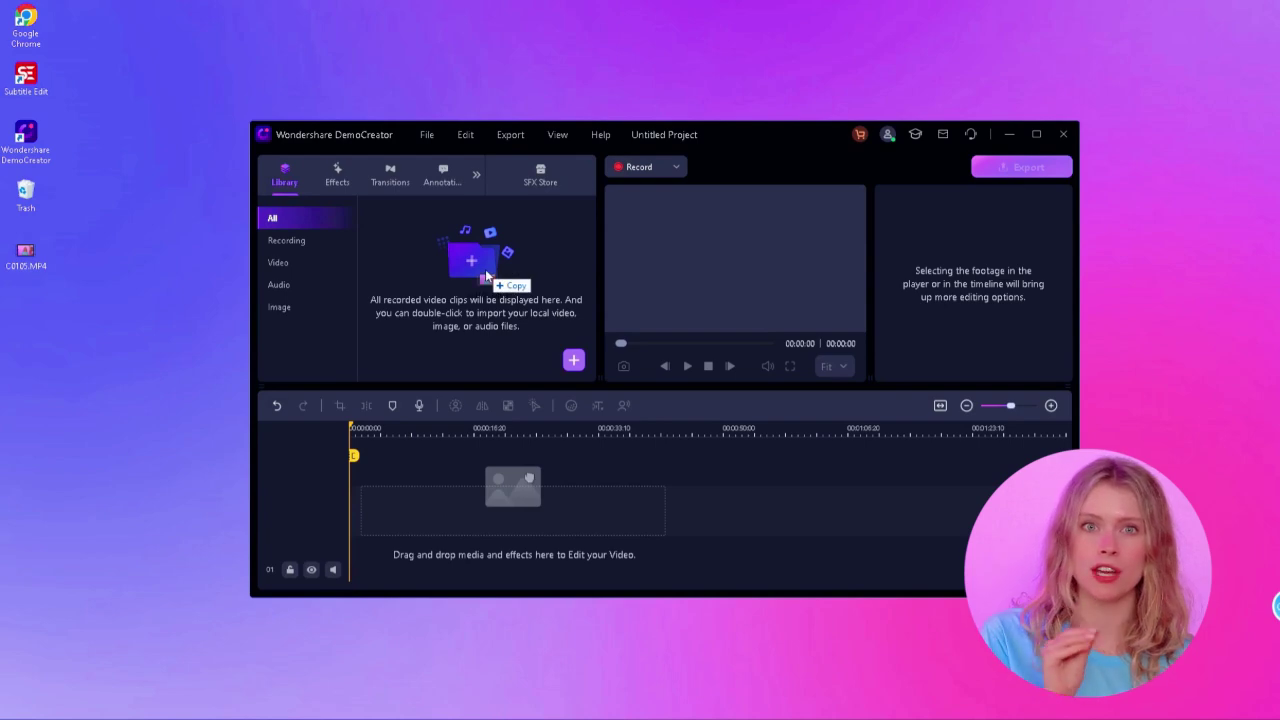
drag(486, 275, 486, 275)
drag(165, 110, 93, 572)
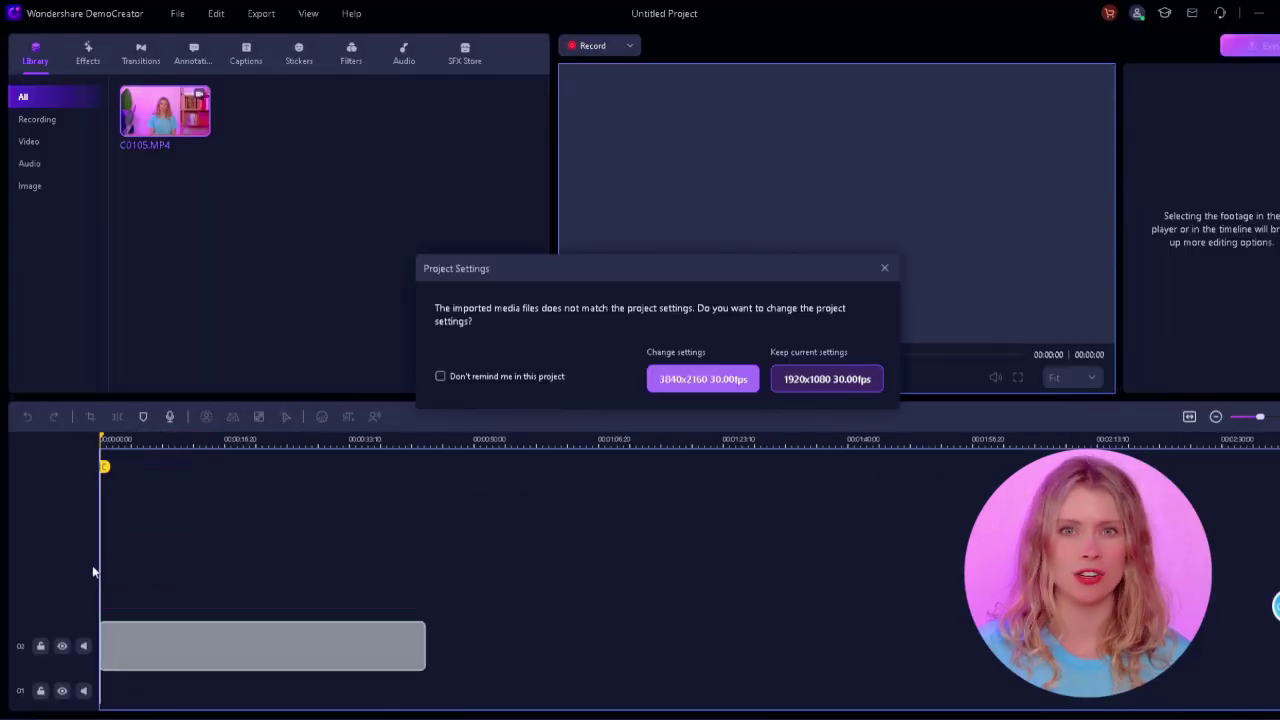
- Change the project settings to 3840x2160 at 30fps and bring up the video effects
click(674, 378)
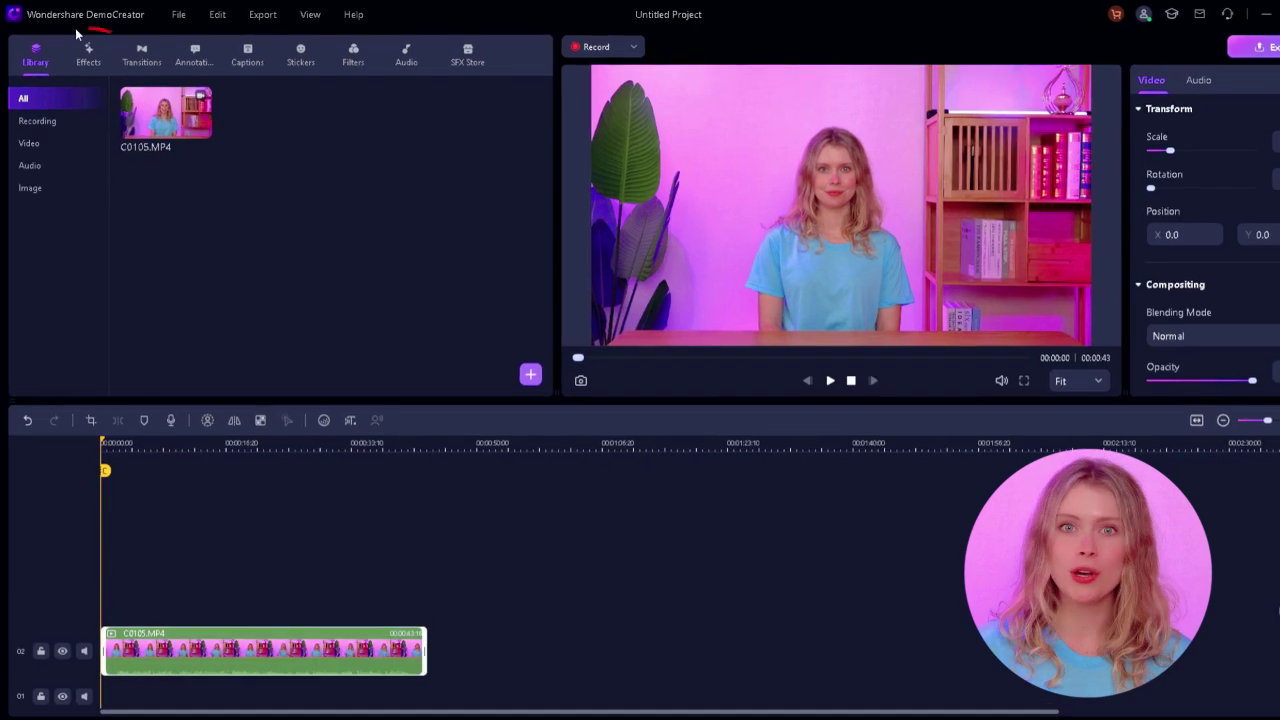
click(88, 56)
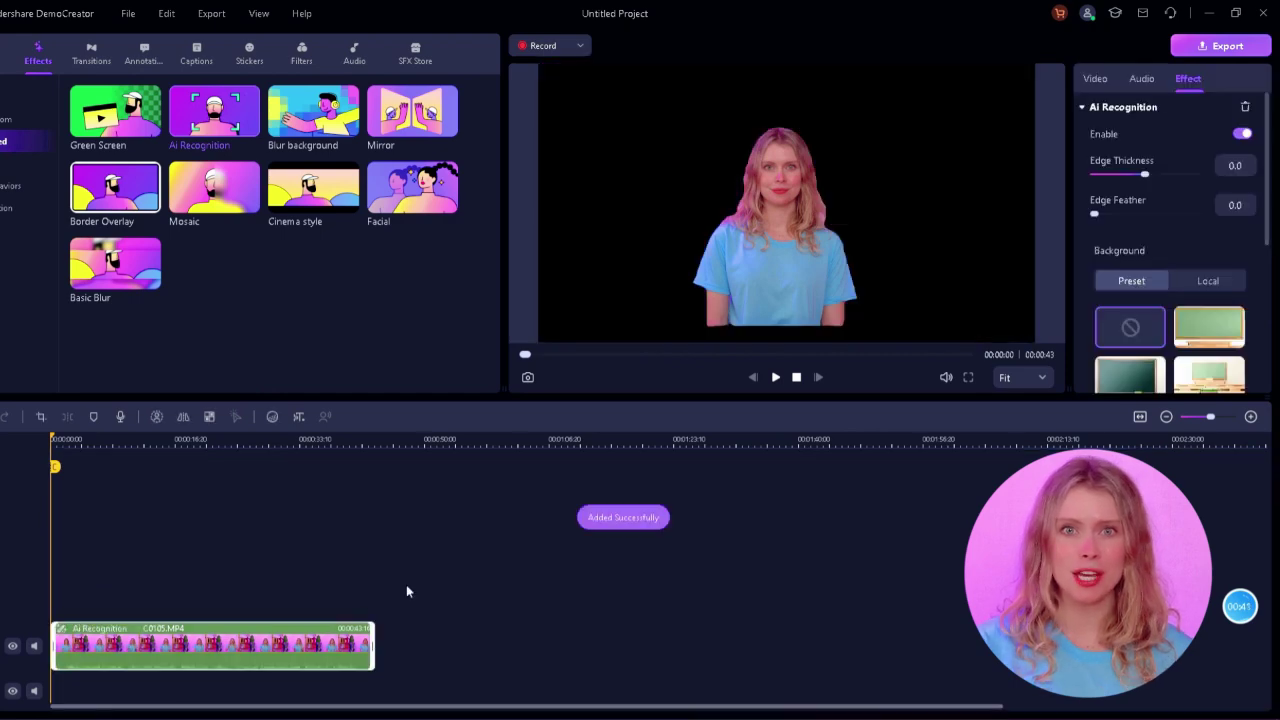
- Apply Blur background to the clip, adjust edge thickness, and raise blur strength to 16
click(1148, 178)
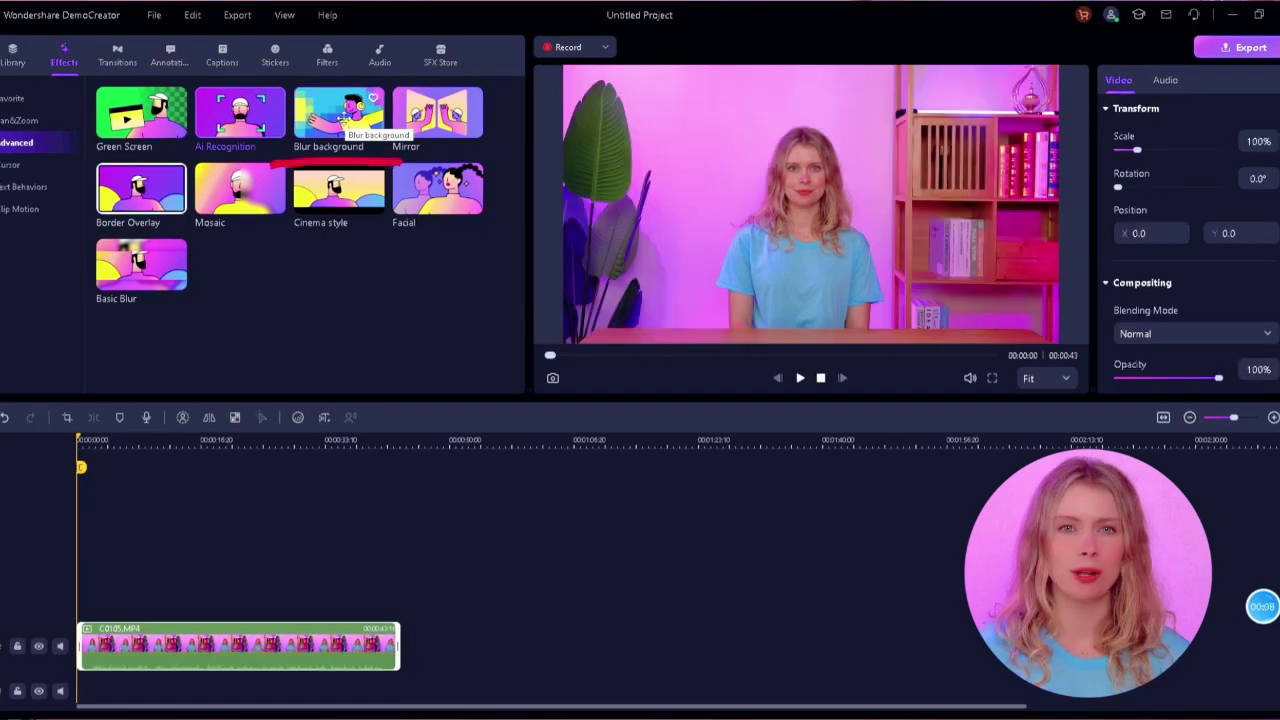
drag(342, 118, 100, 630)
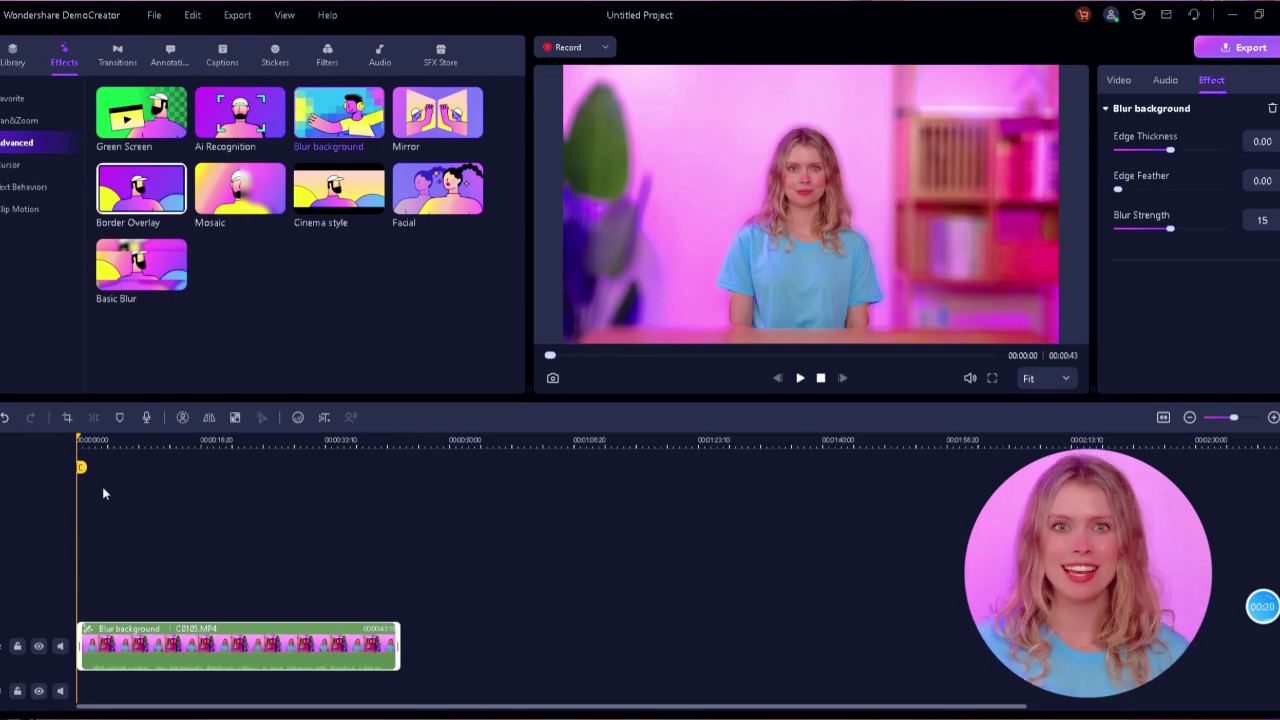
mouse_move(1170, 149)
mouse_down()
mouse_move(1185, 149)
mouse_move(1159, 149)
mouse_up()
mouse_move(1170, 228)
mouse_down()
mouse_move(1140, 226)
mouse_move(1160, 225)
mouse_up()
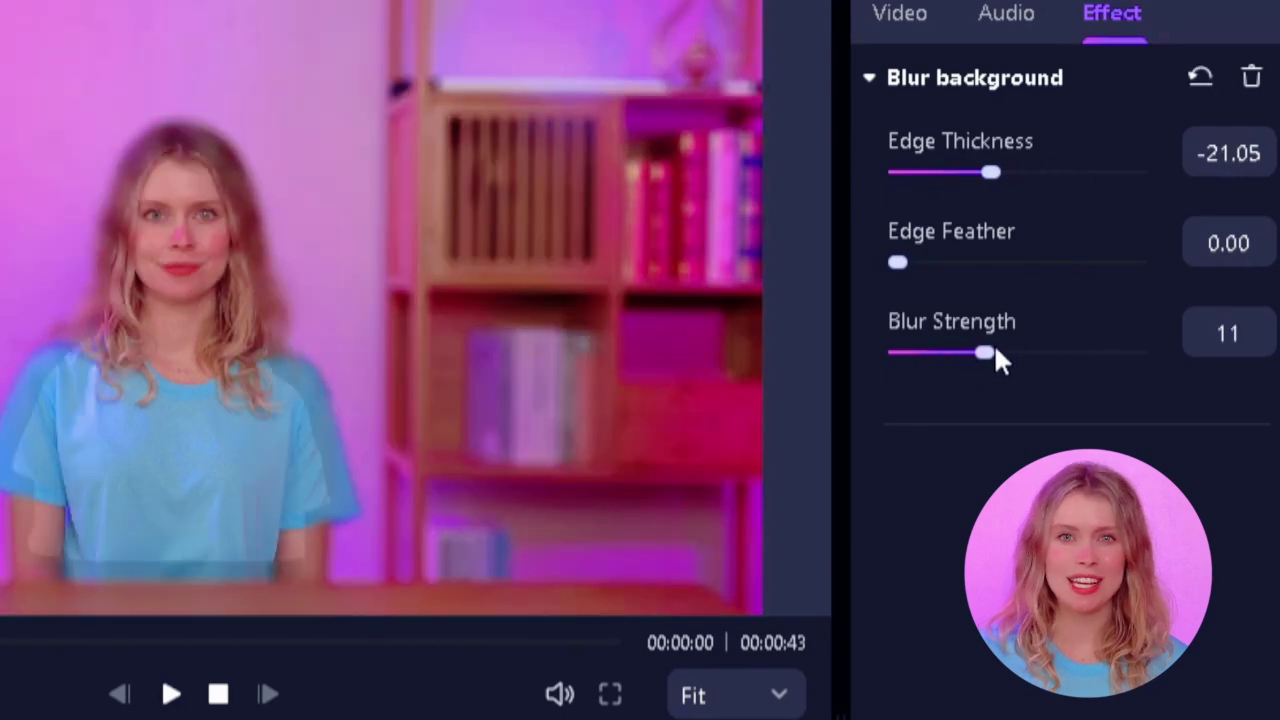
drag(994, 352, 1027, 354)
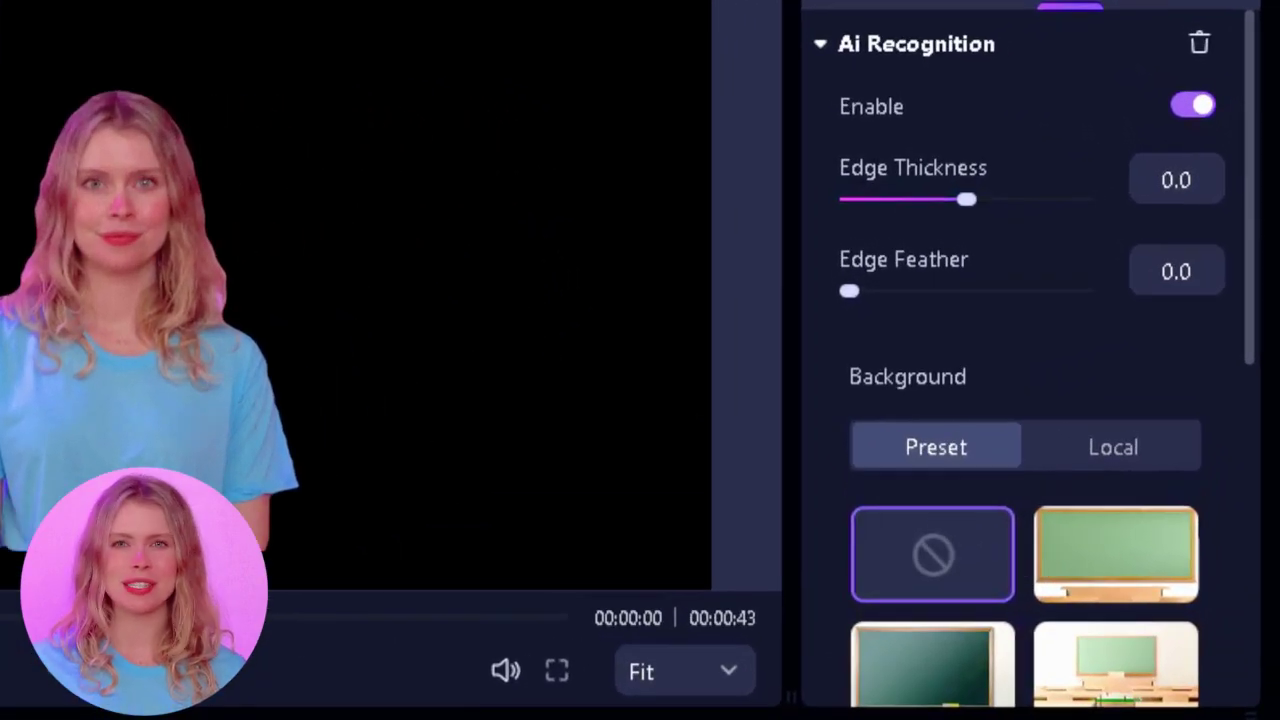
- Preview the grey office-shelf, bookshelf, white room and warm bookshelf background presets
scroll(1132, 555, down, 3)
click(1120, 490)
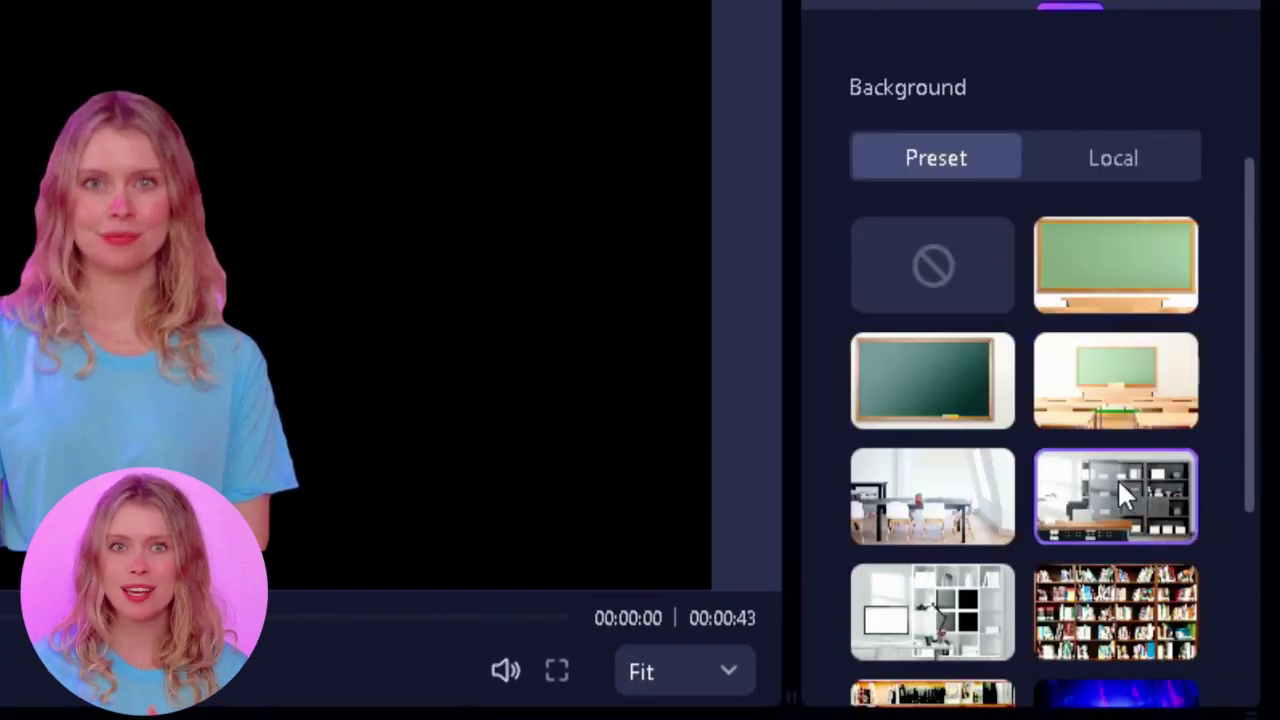
click(1115, 612)
scroll(1152, 320, down, 1)
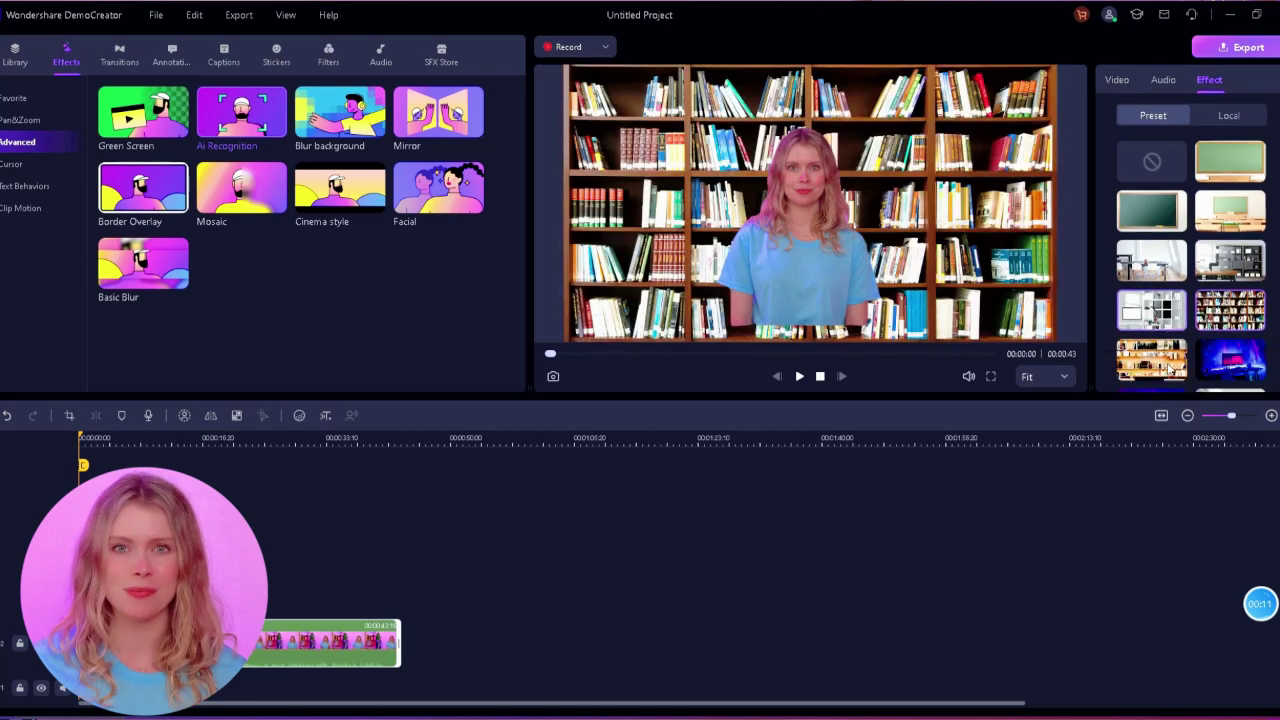
click(1152, 312)
click(1152, 360)
- Try the neon room, purple computer room and blue brick wall presets, ending on white shadow room
click(1230, 360)
scroll(1168, 338, down, 1)
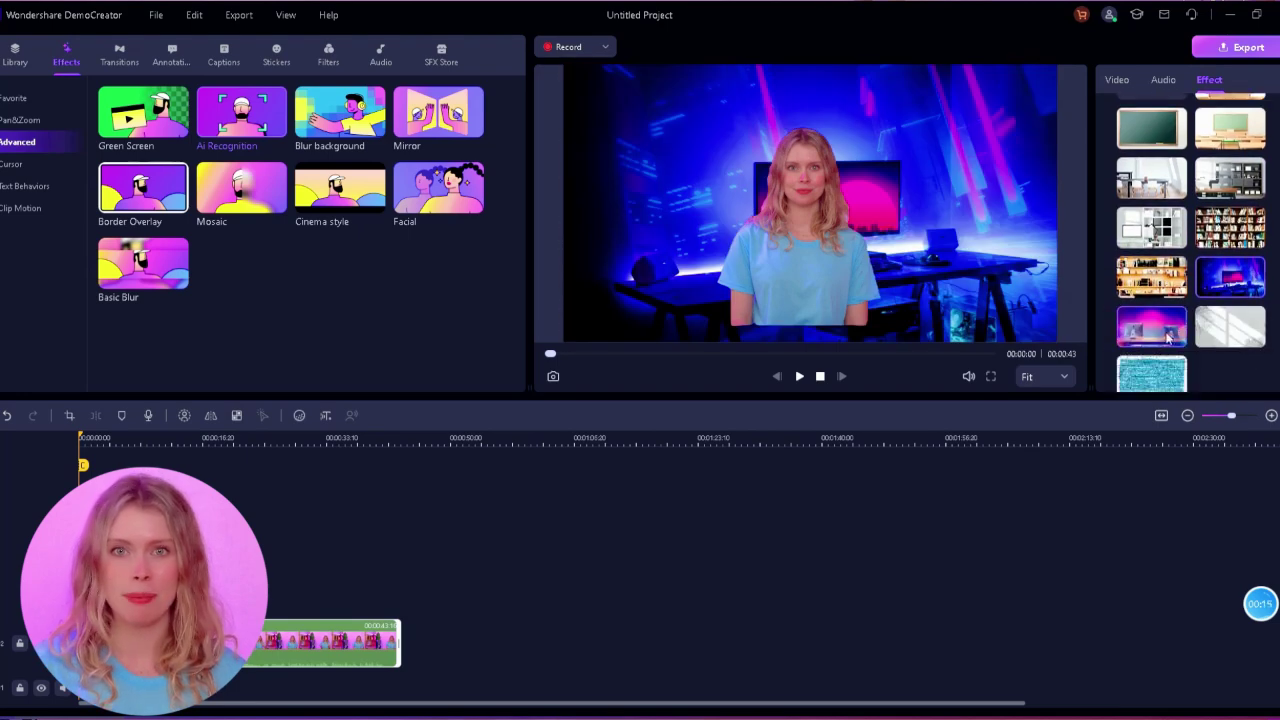
click(1168, 338)
click(1230, 326)
click(1151, 374)
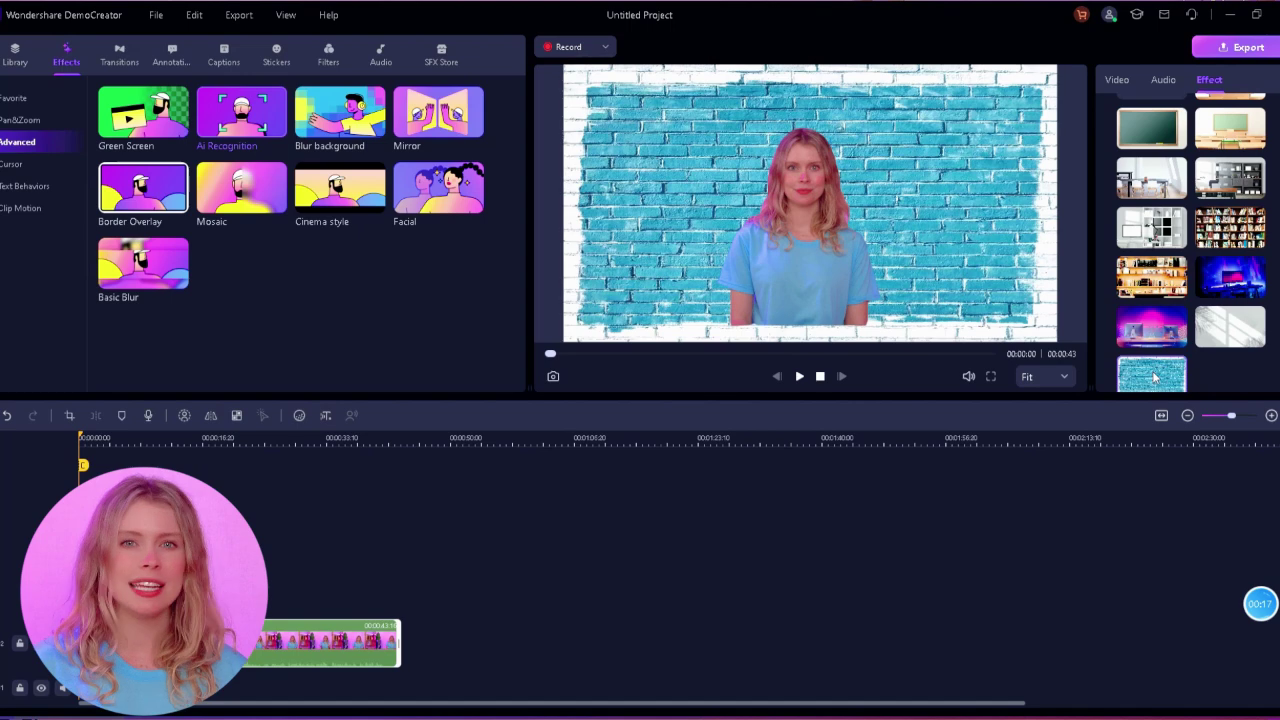
click(1240, 338)
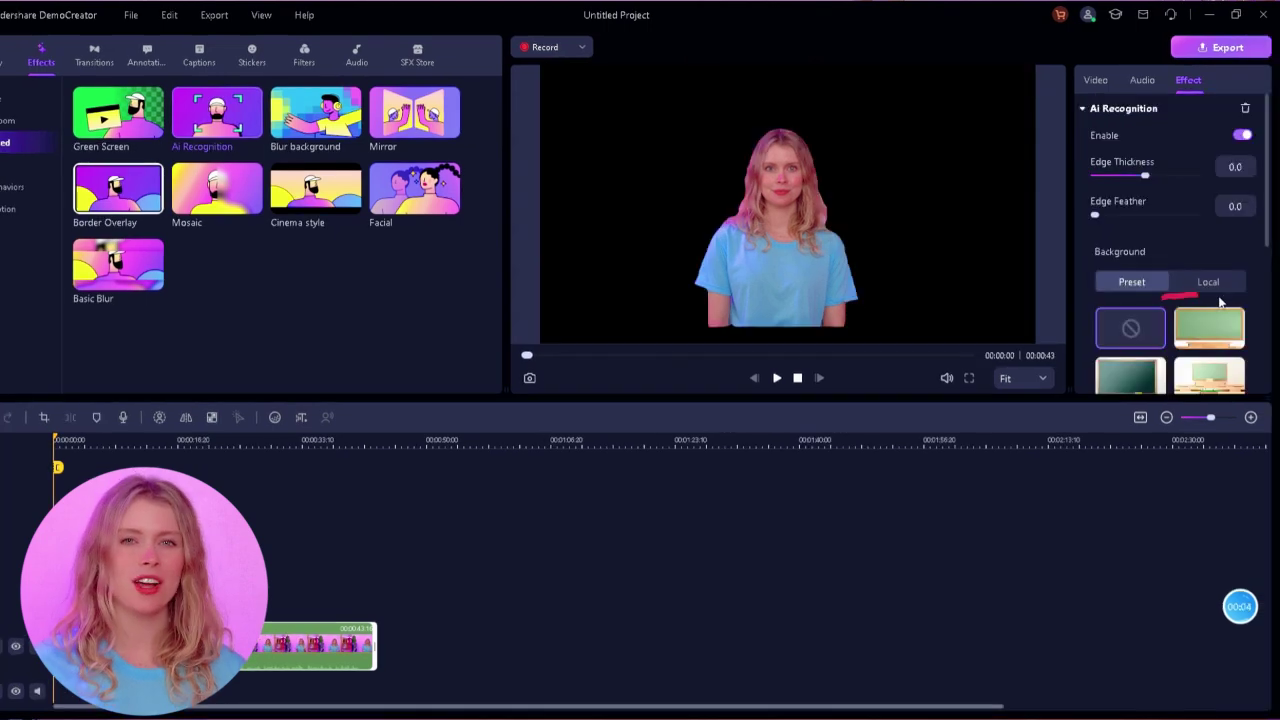
- Load the snowy mountain photo from the desktop as a Local background behind the speaker
click(1238, 285)
click(1162, 340)
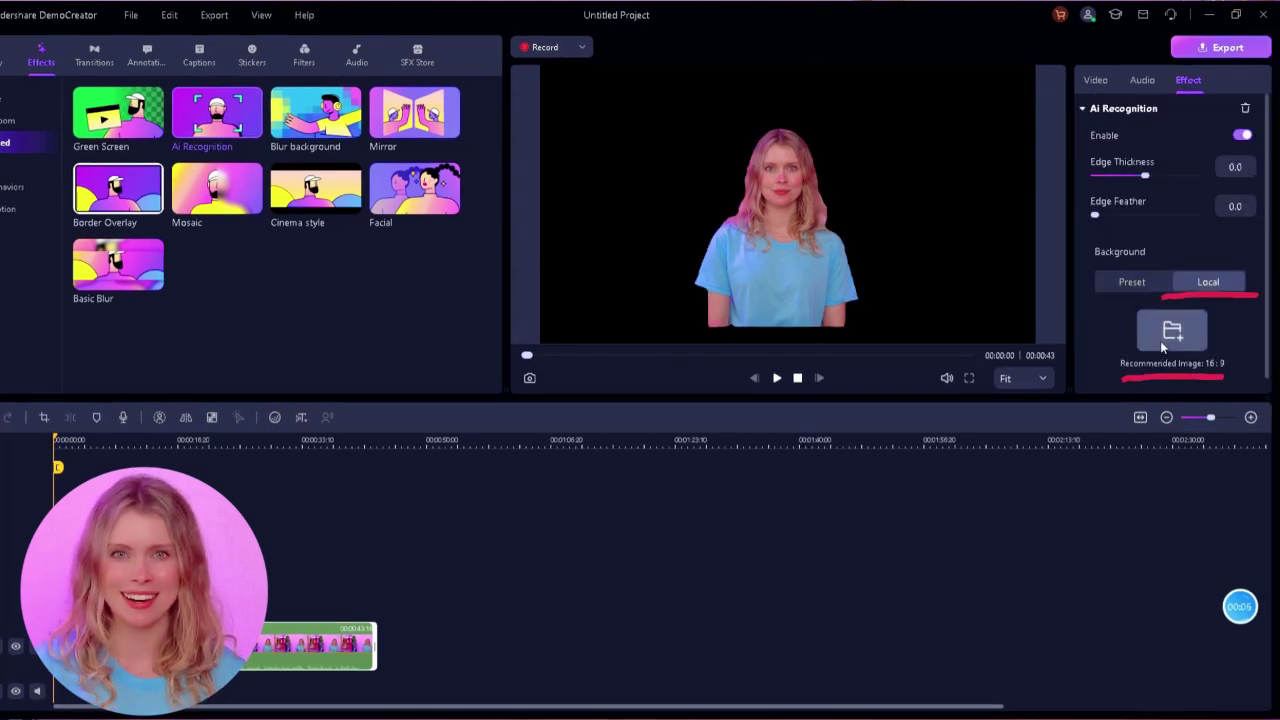
click(131, 112)
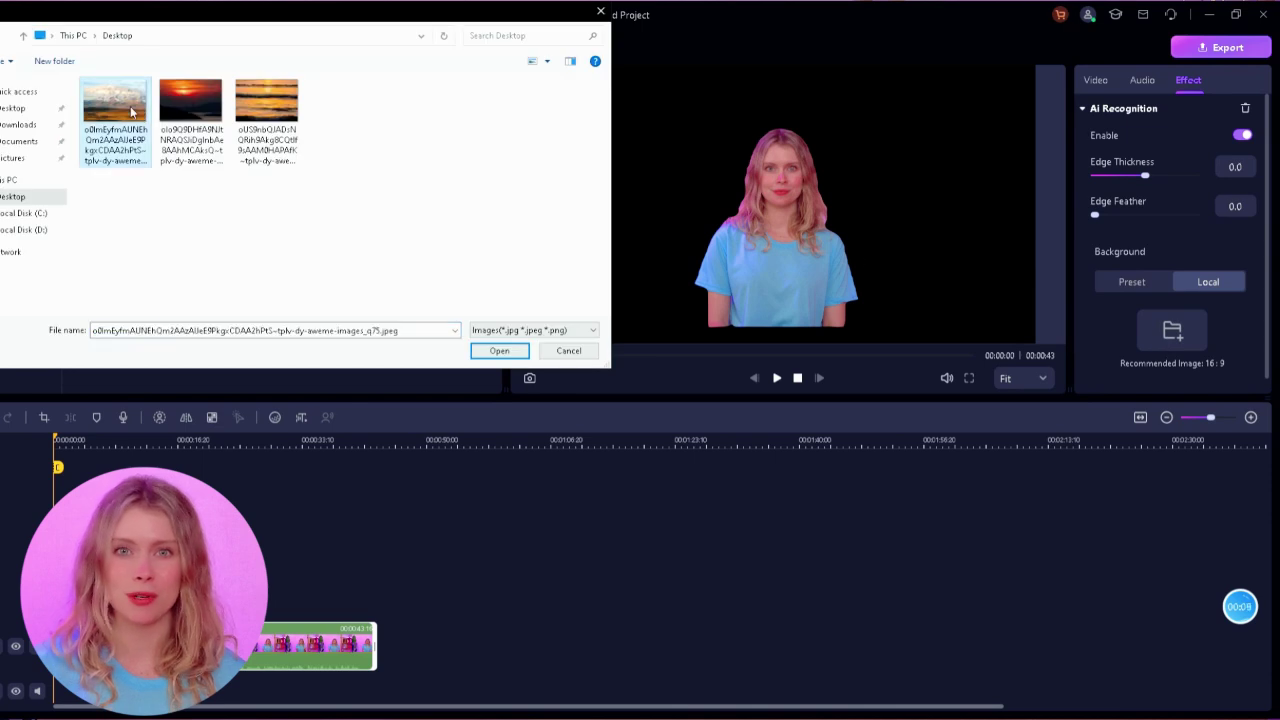
click(499, 351)
click(1213, 338)
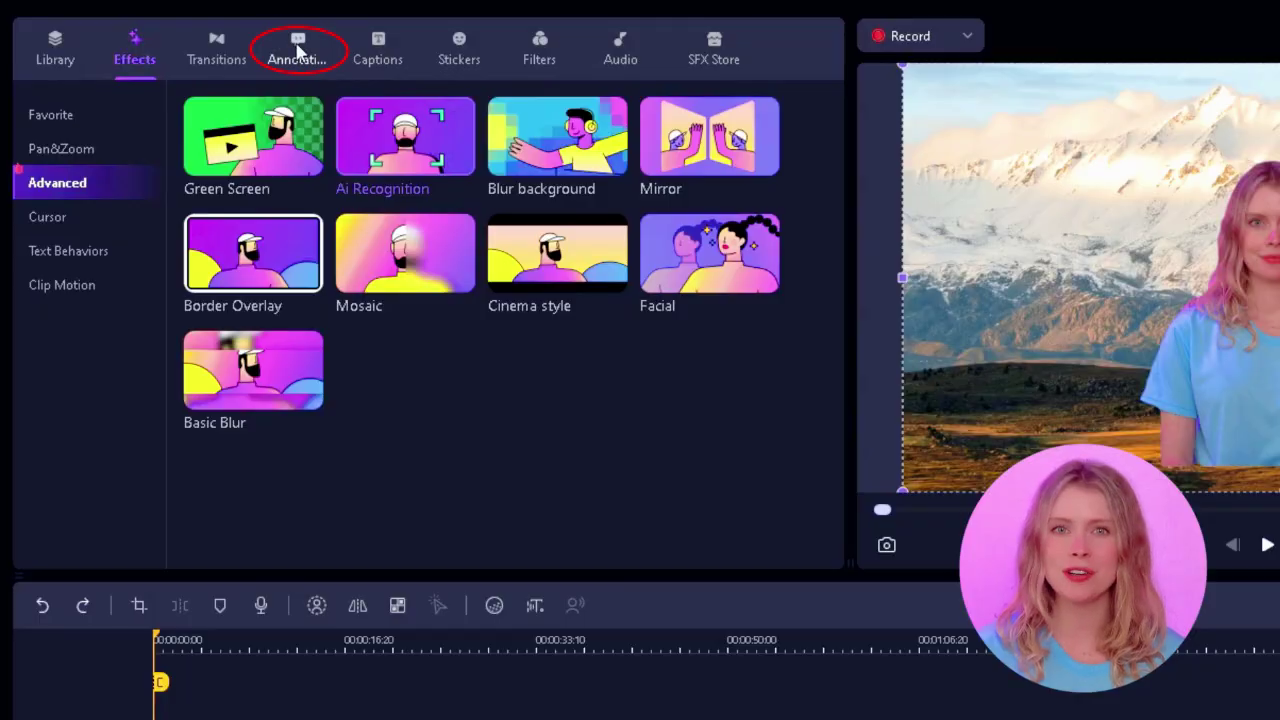
- Add the Text 4 caption template to the timeline and replace its text with 'this is amy'
click(298, 50)
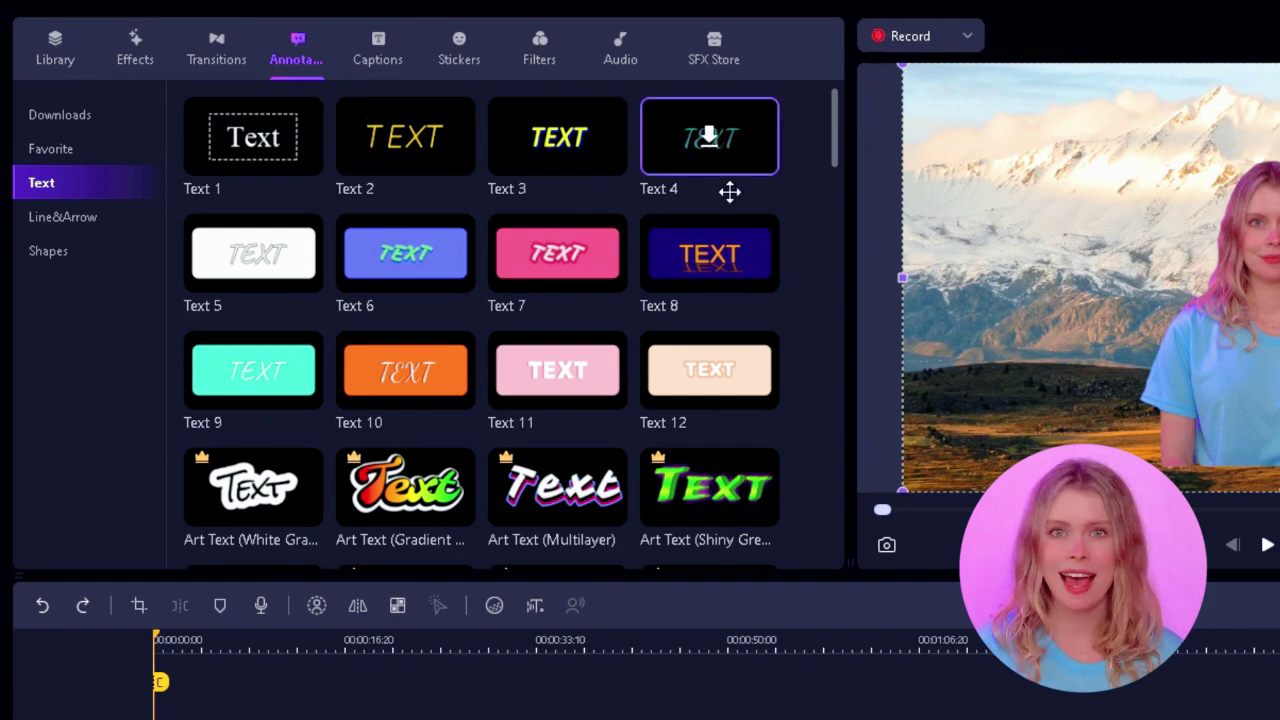
drag(730, 192, 240, 719)
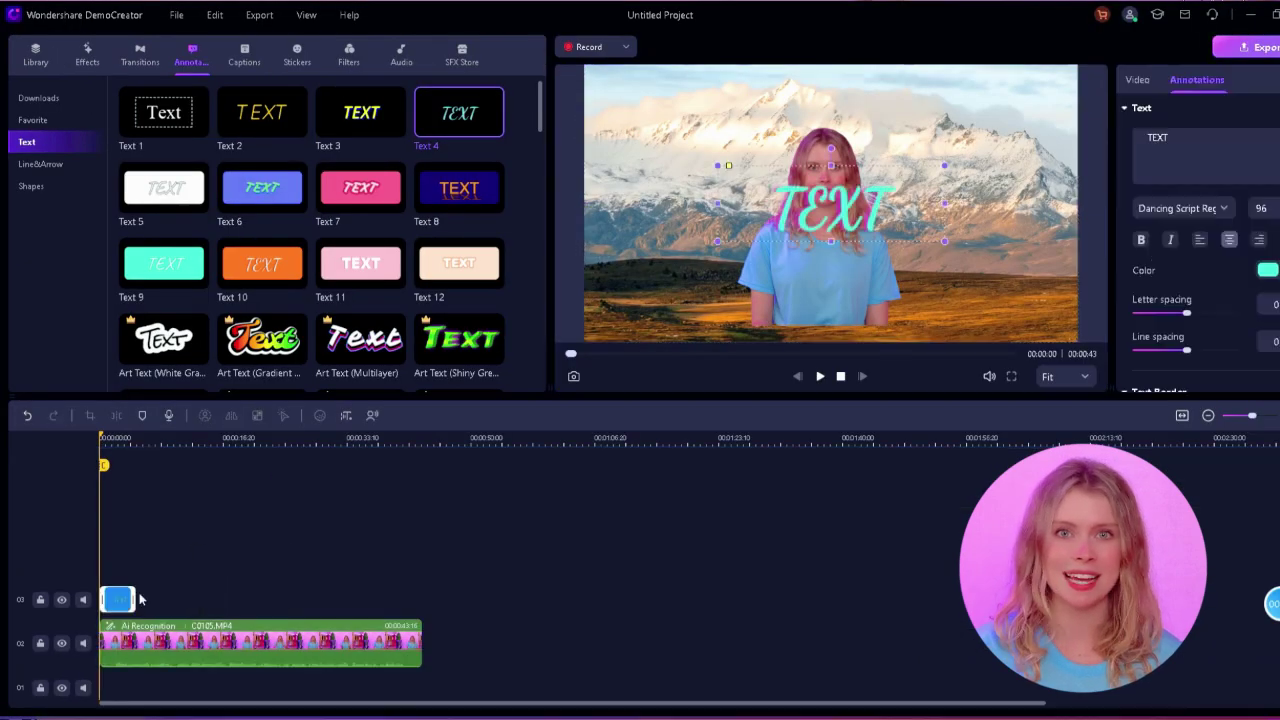
click(1205, 138)
key(ctrl+a)
text(this is amy)
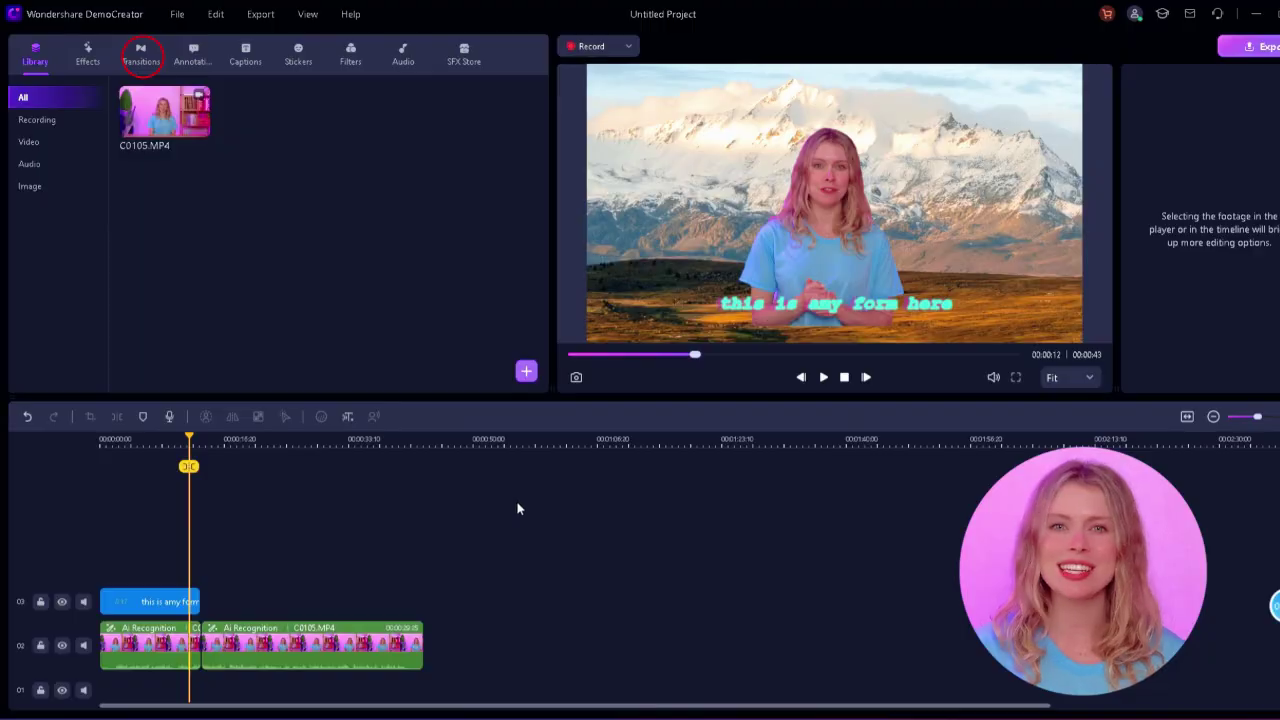
- Switch the top-left media panel to the Transitions collection
click(150, 62)
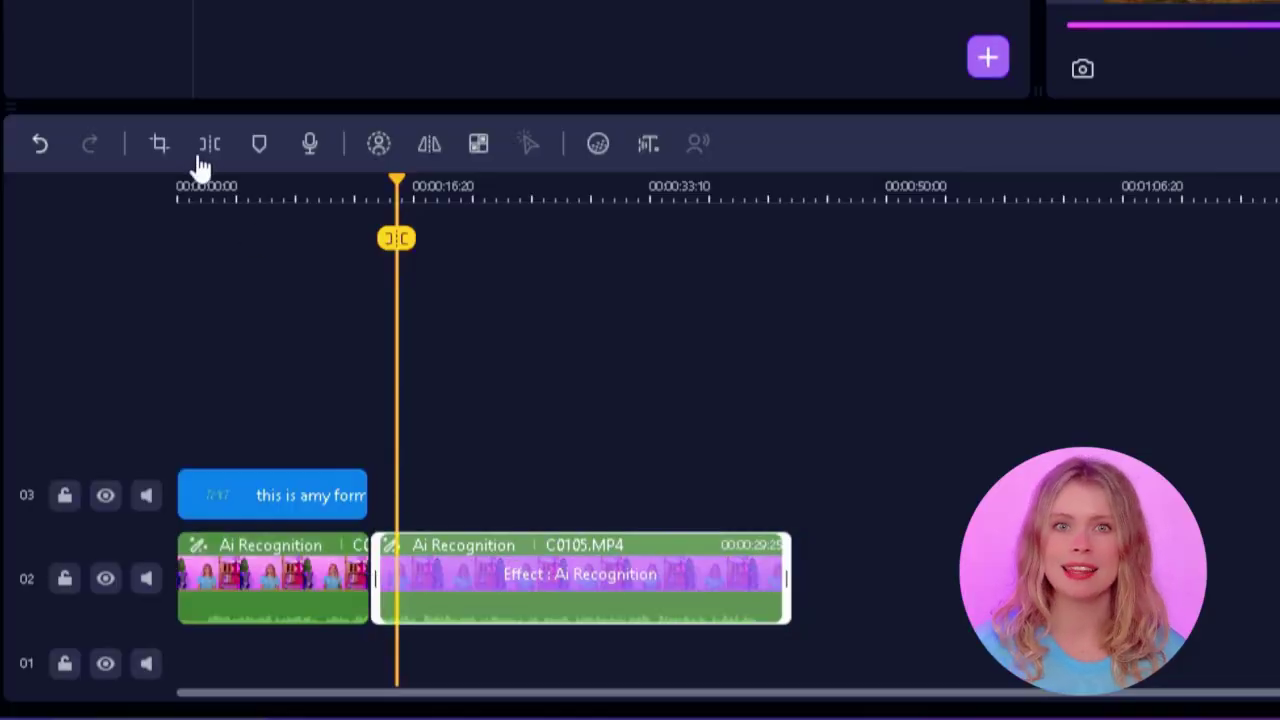
click(159, 143)
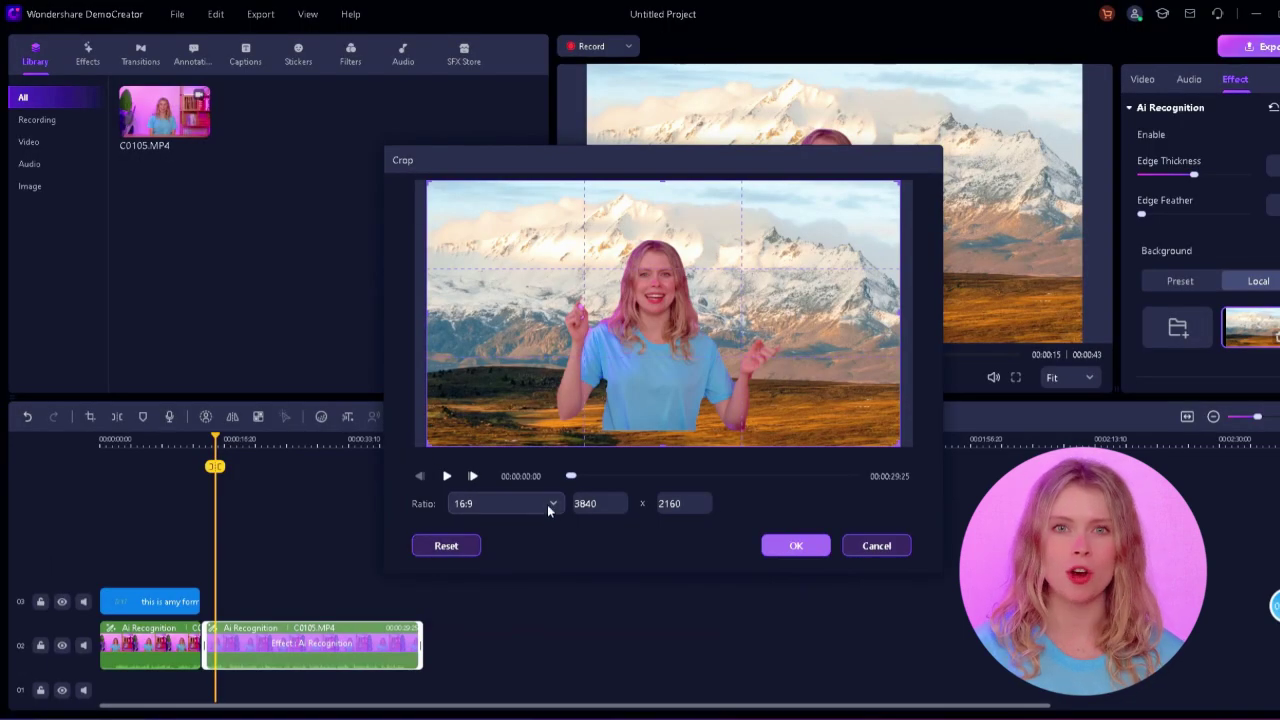
click(547, 504)
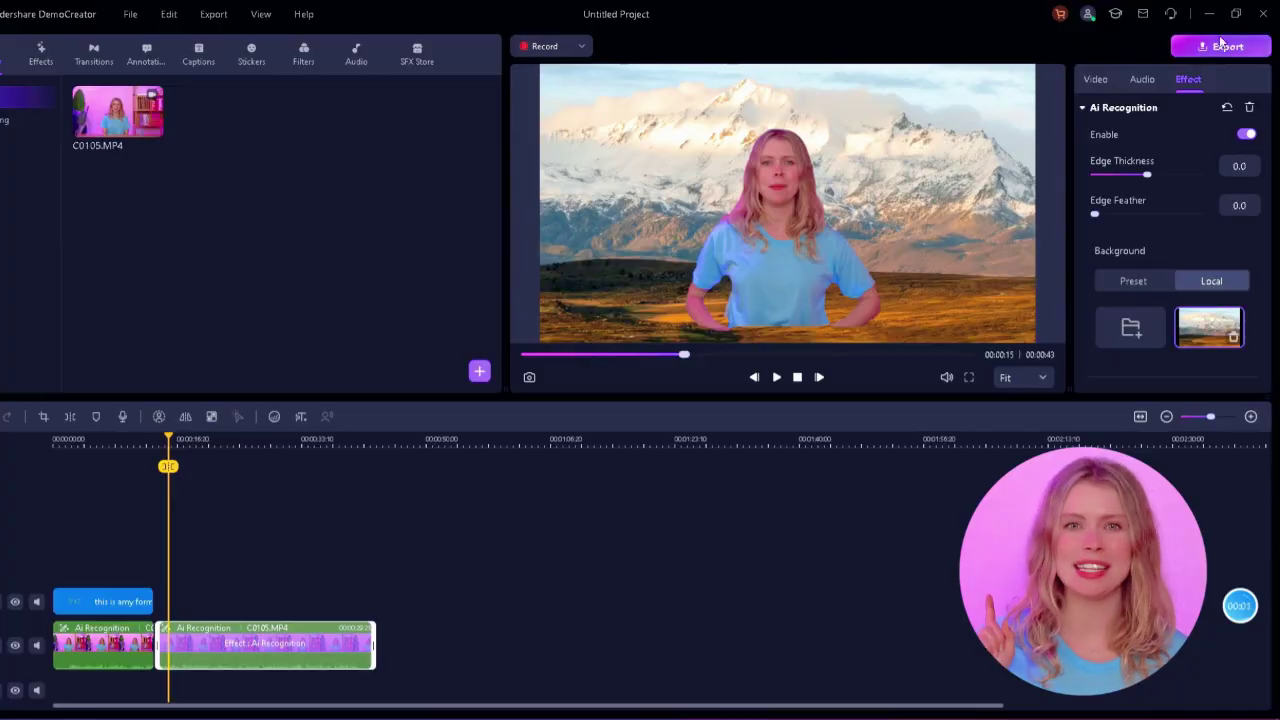
- Set up the export as MP4 named 123 and choose its save folder
click(1222, 45)
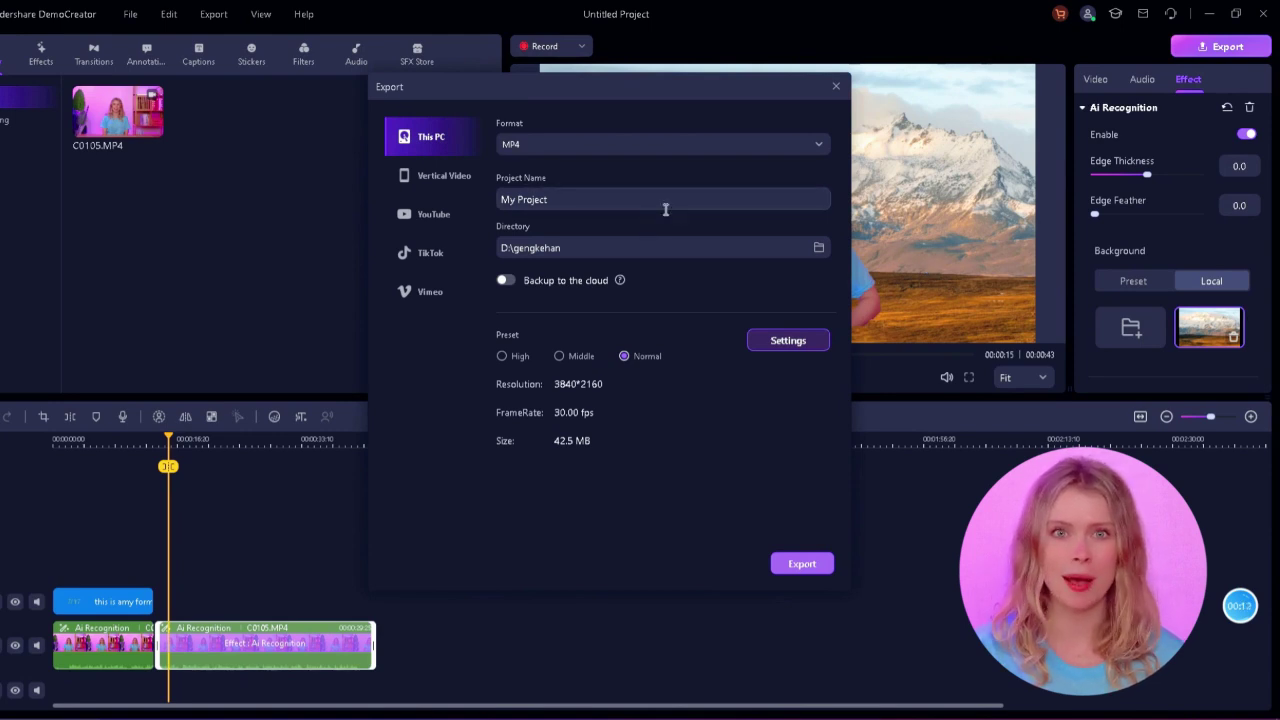
click(818, 144)
click(818, 144)
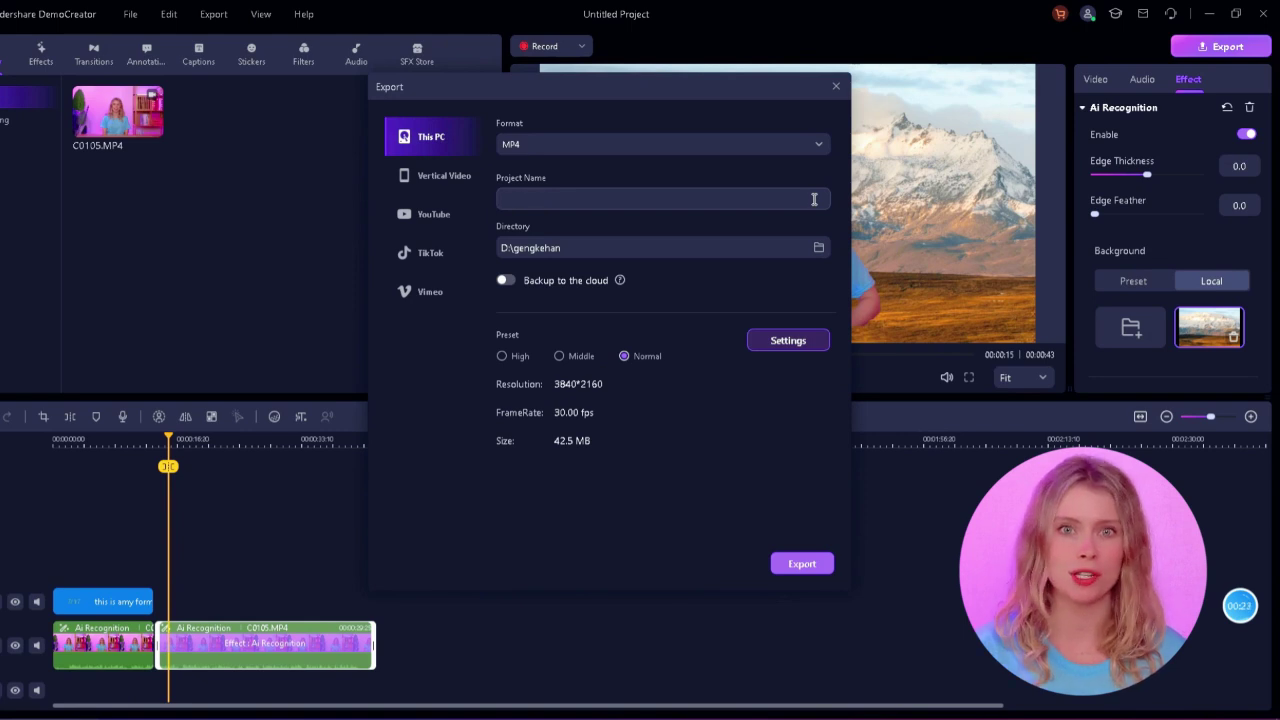
click(816, 248)
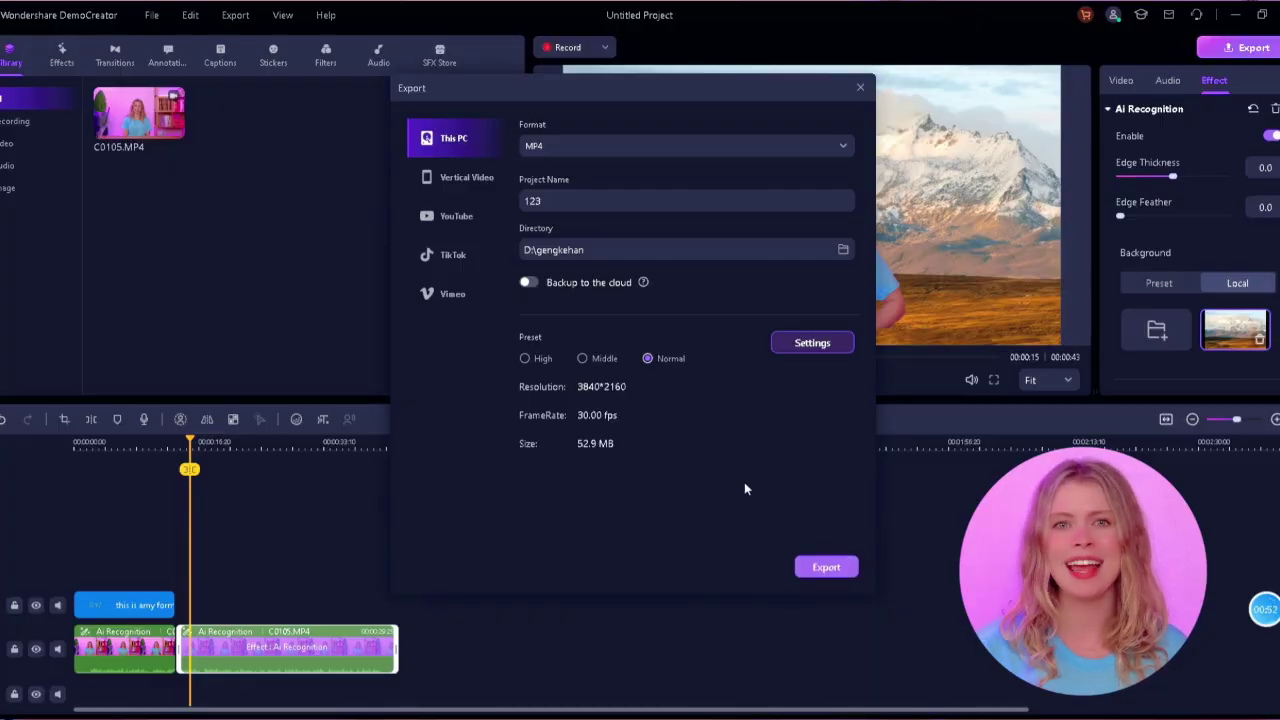
- Look over the Vertical Video, YouTube, TikTok and Vimeo export destinations
click(454, 180)
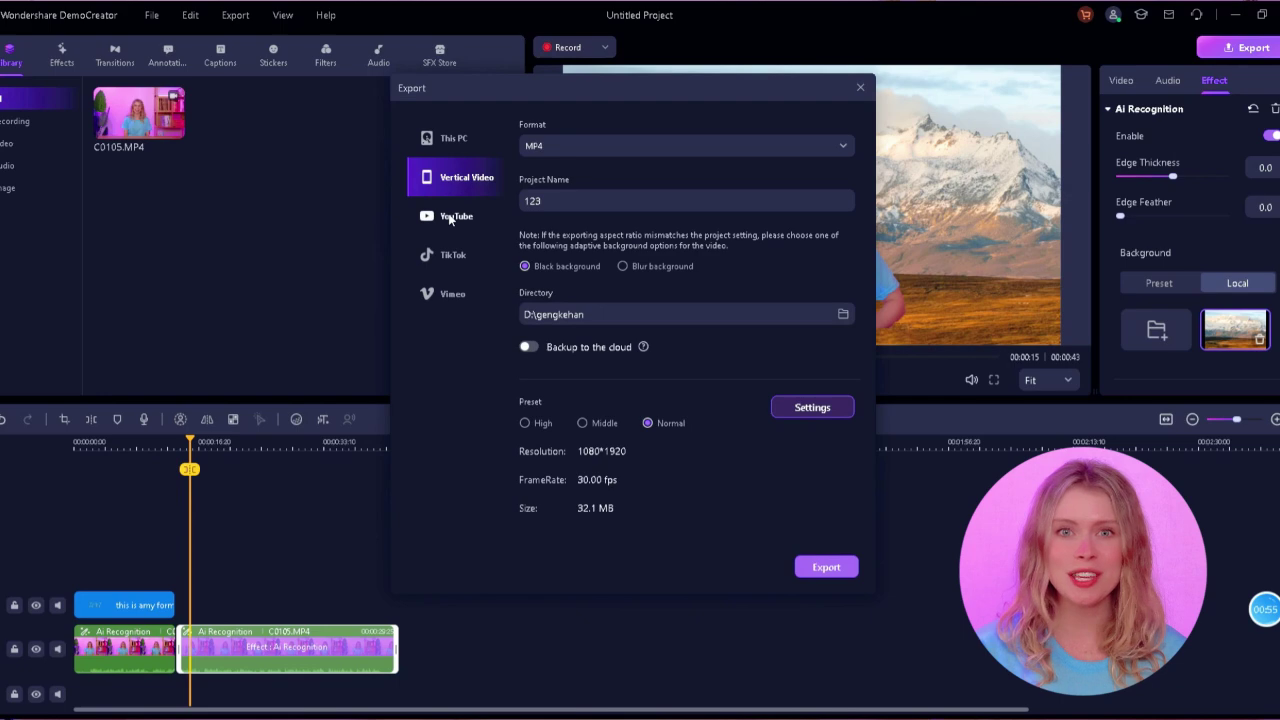
click(450, 218)
click(452, 256)
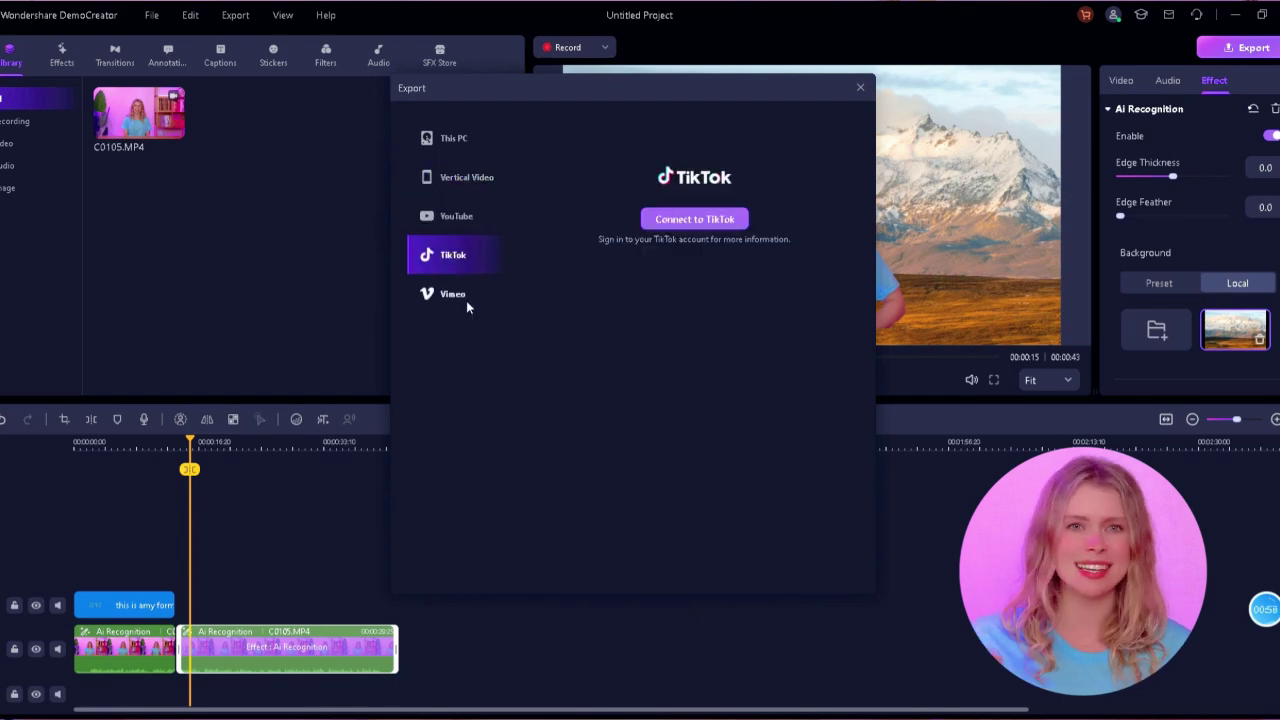